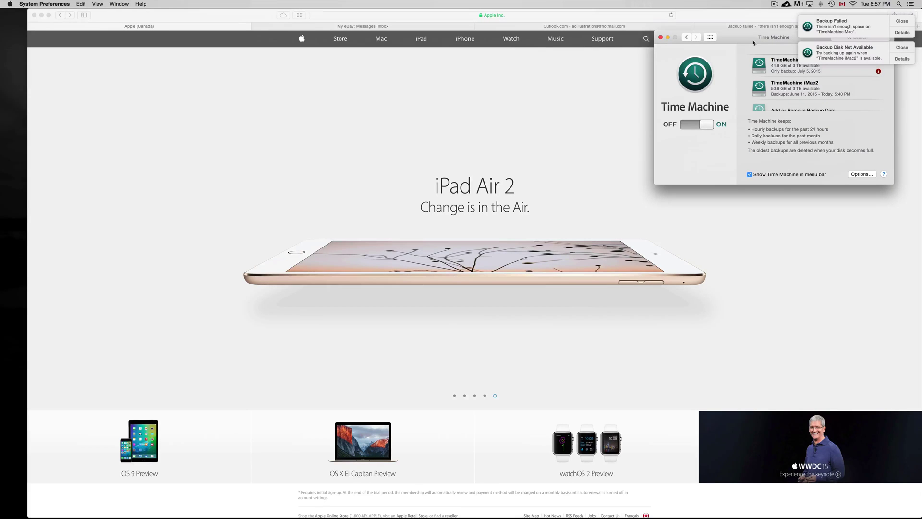
Step: Reopen Time Machine preferences and open the backup exclusion options, closing them without changes
drag(753, 42, 715, 72)
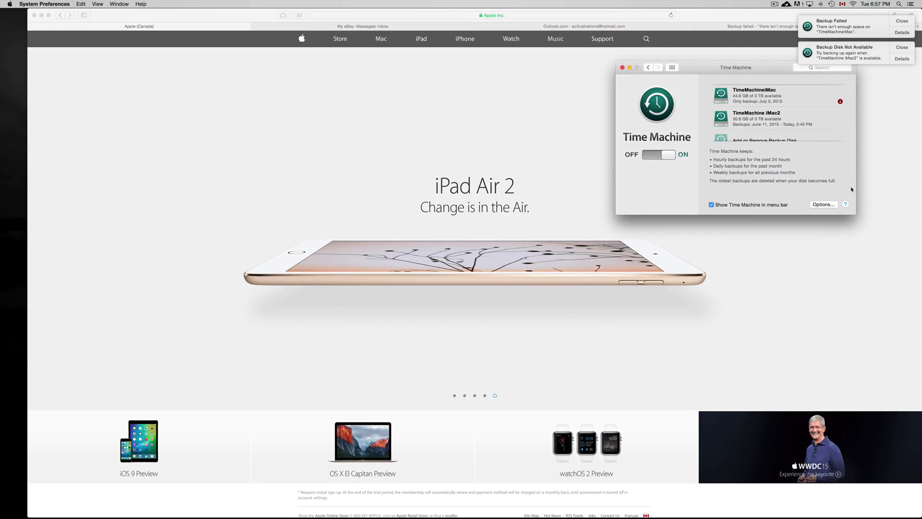
click(623, 68)
mouse_move(490, 513)
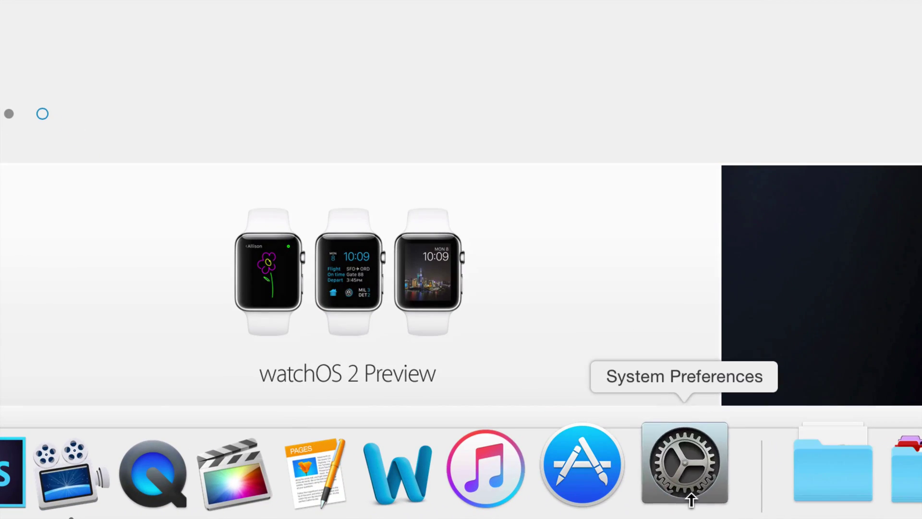
click(691, 499)
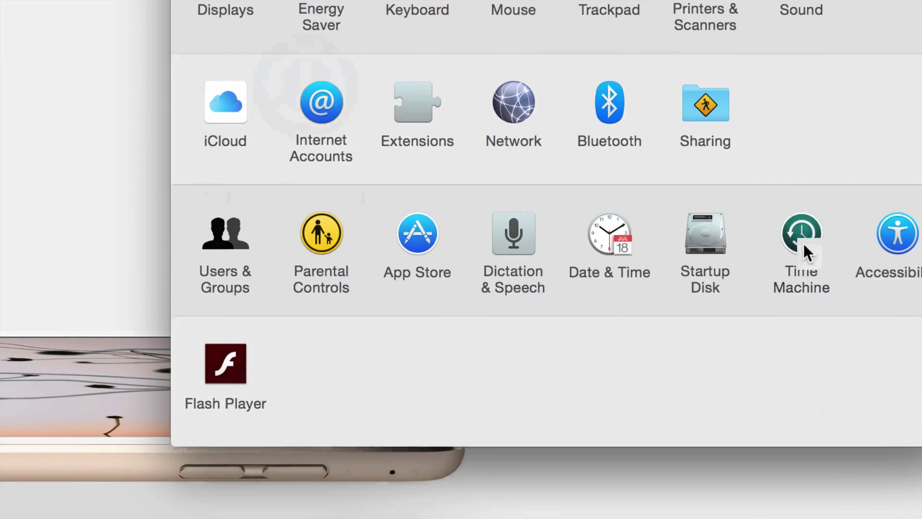
click(803, 243)
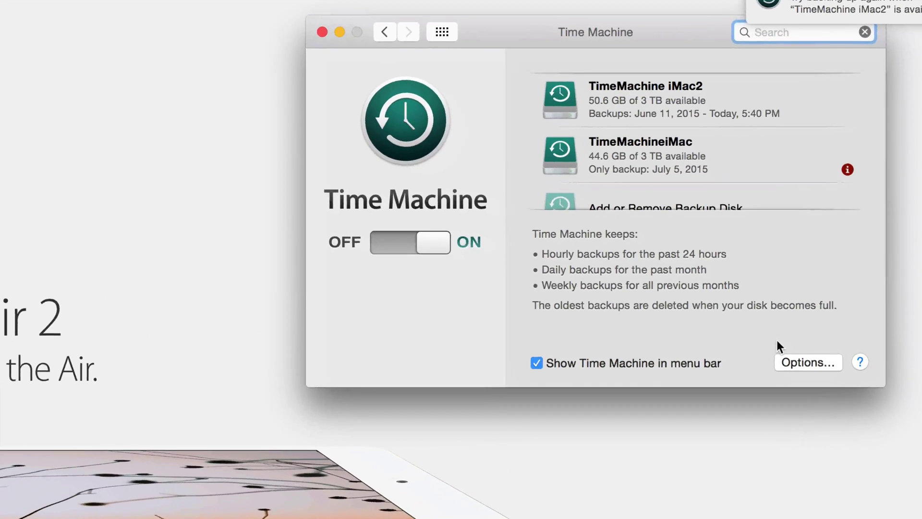
click(806, 303)
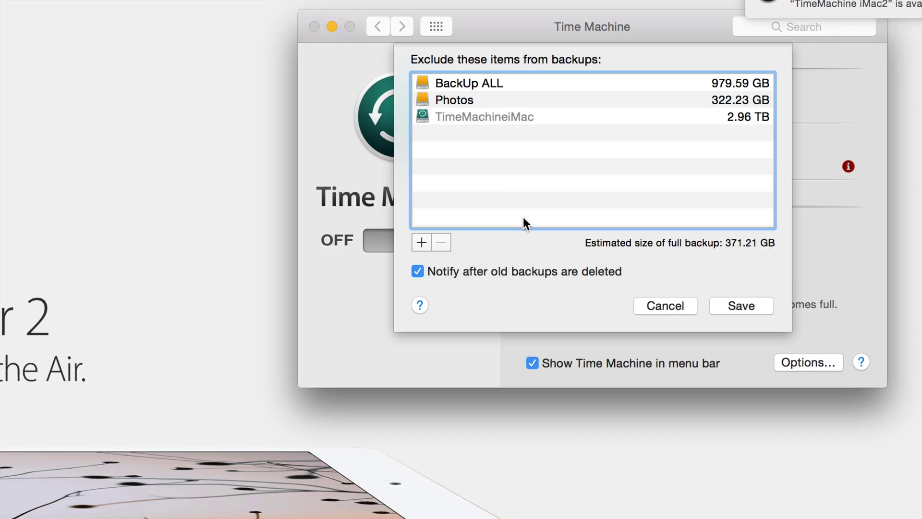
click(422, 243)
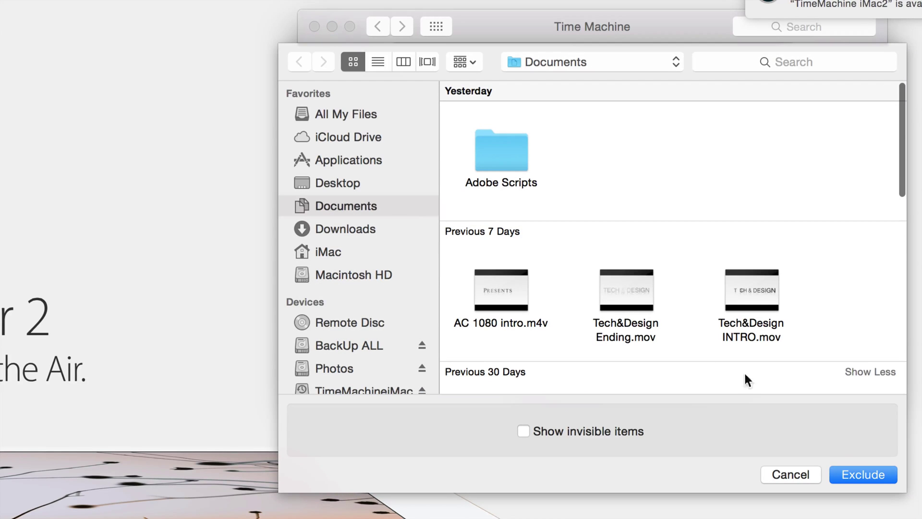
click(800, 475)
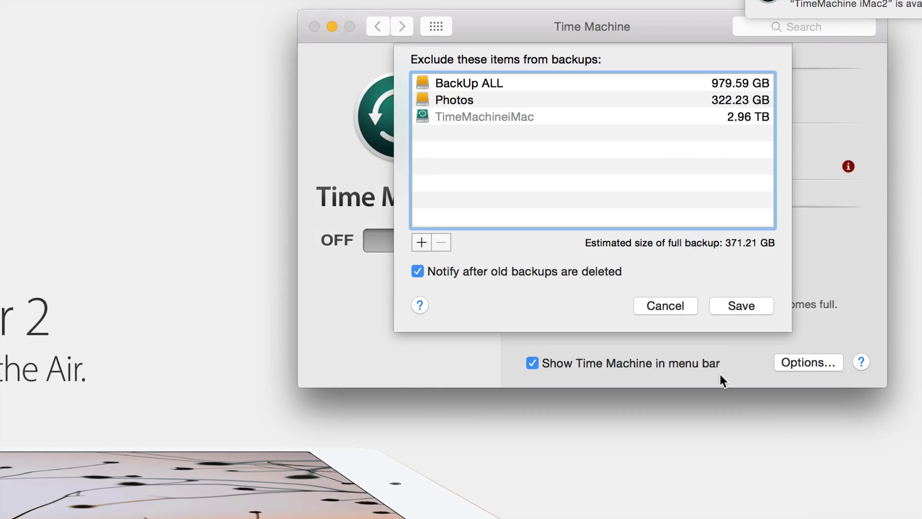
click(675, 307)
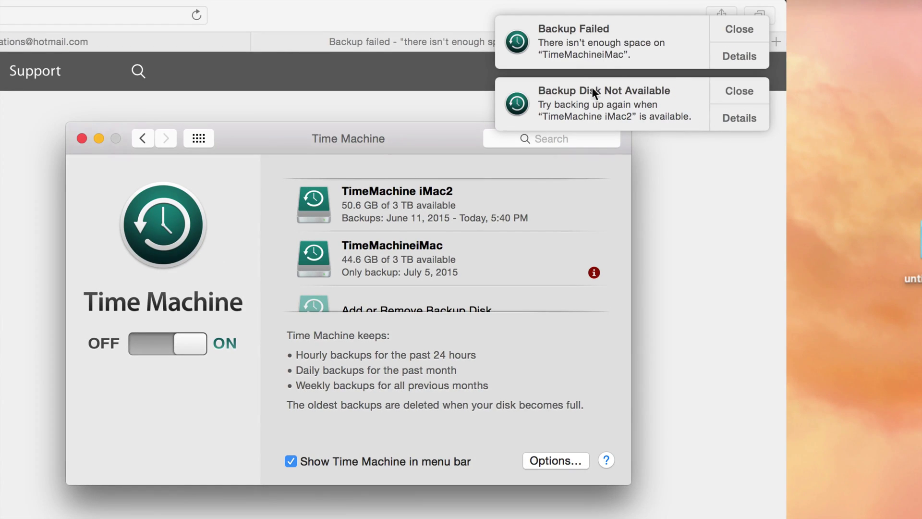
Step: Dismiss the Backup Failed and Disk Not Available notices, check the desktop drives, then recentre Time Machine
click(739, 31)
click(739, 30)
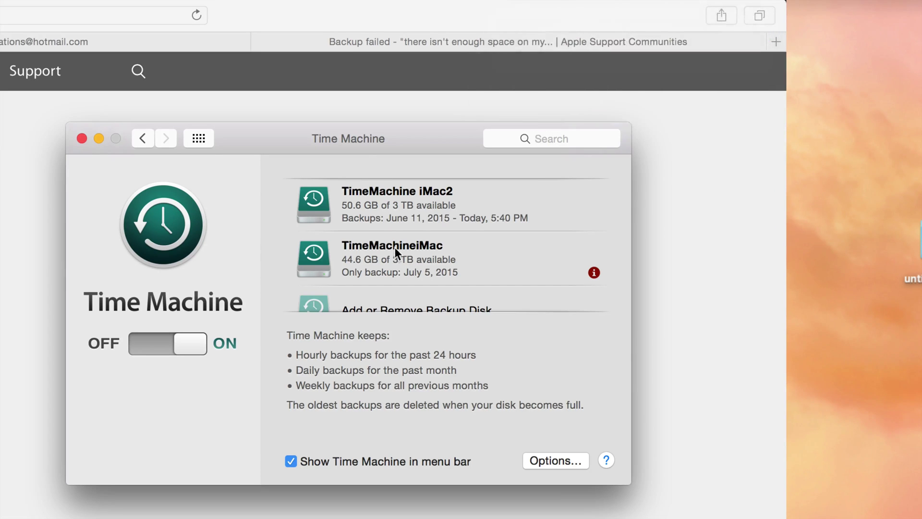
drag(365, 153, 553, 113)
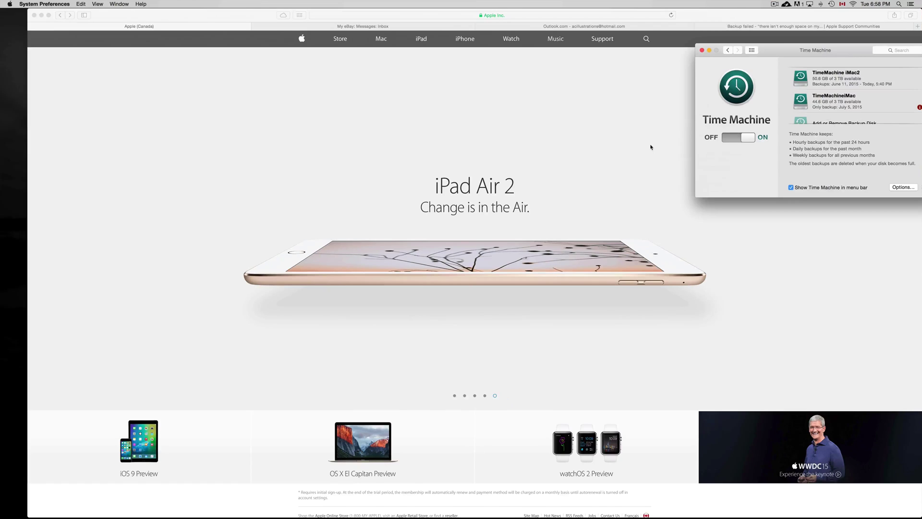
key(F11)
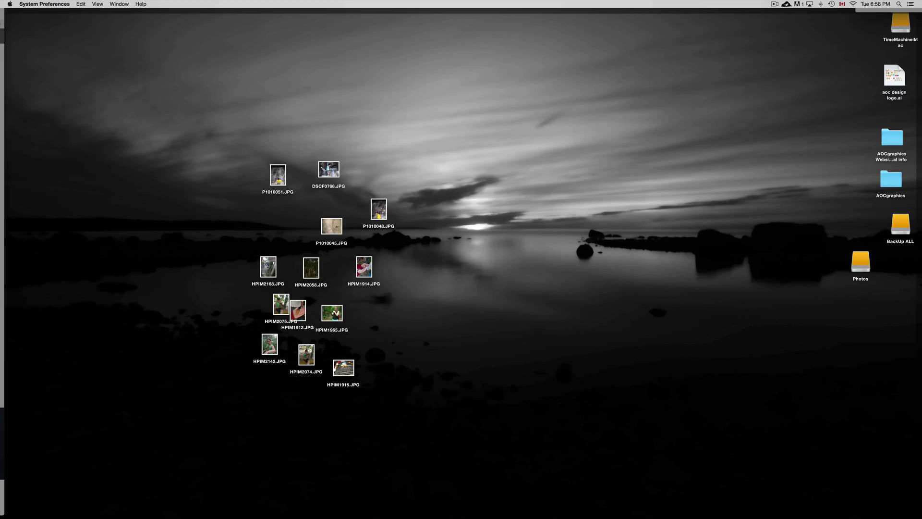
key(F11)
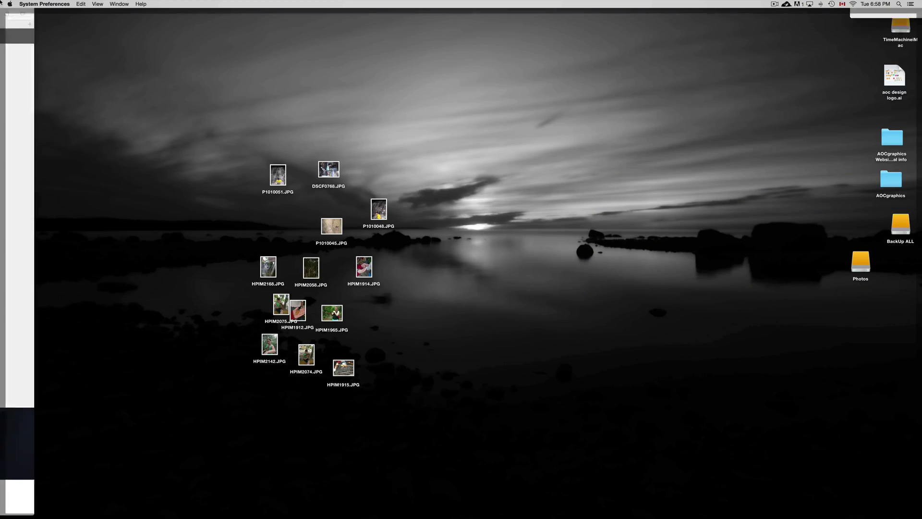
drag(764, 61, 574, 74)
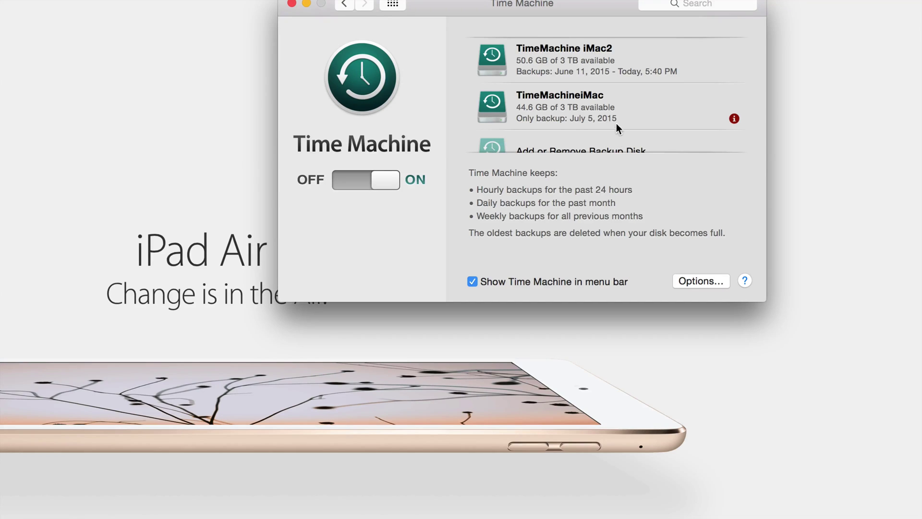
scroll(510, 131, down, 2)
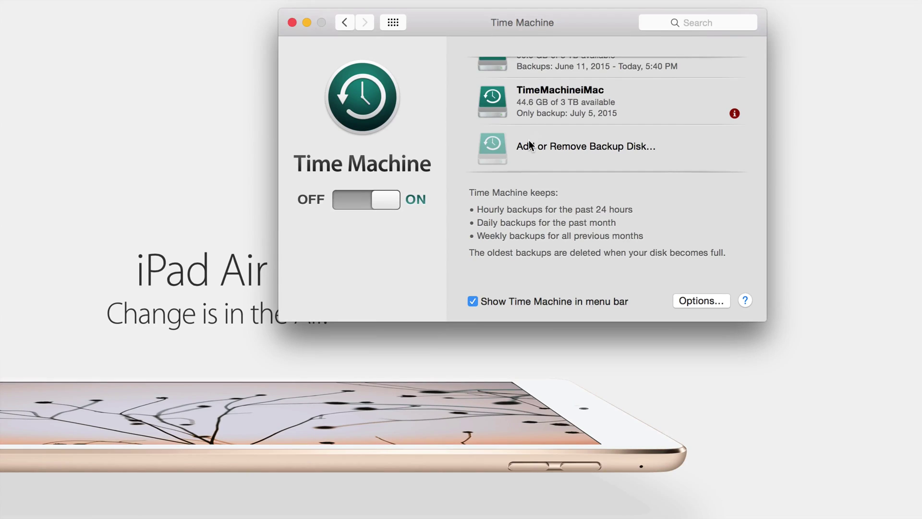
Step: Remove TimeMachineiMac from the backup disk list and confirm stopping backups to it
click(530, 125)
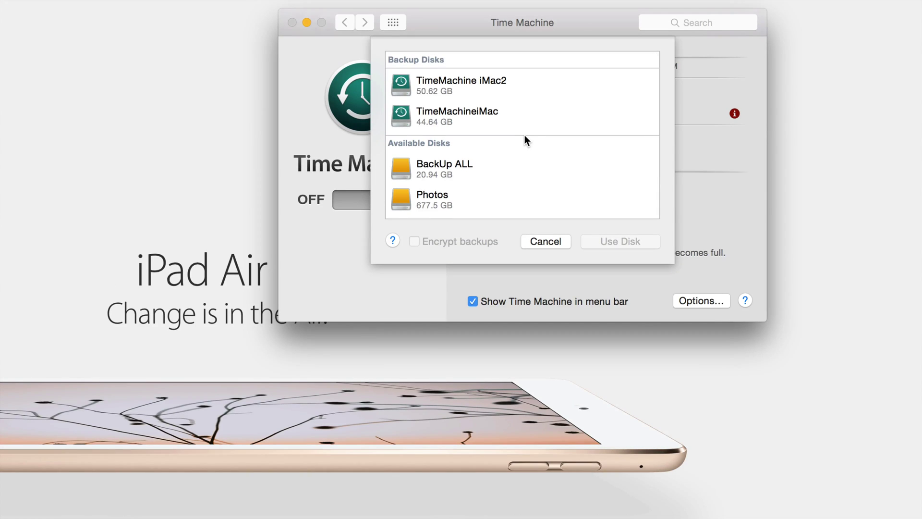
click(470, 113)
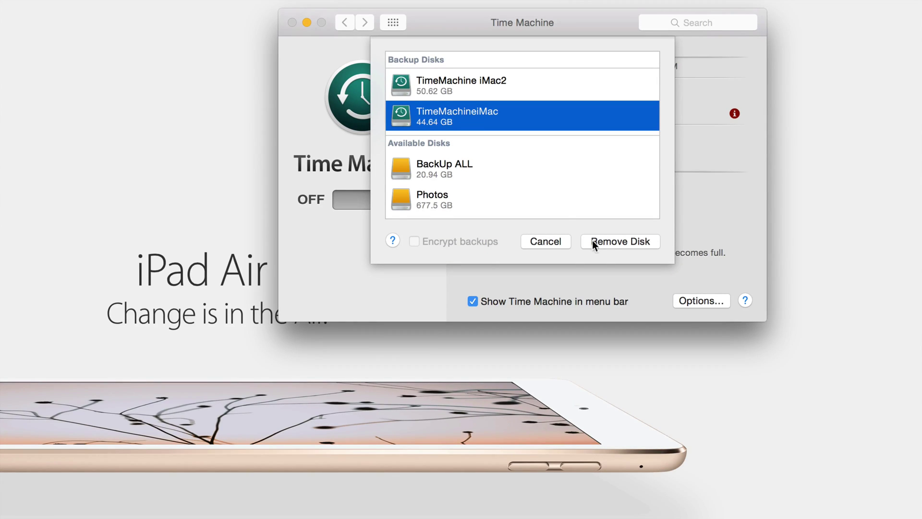
click(624, 240)
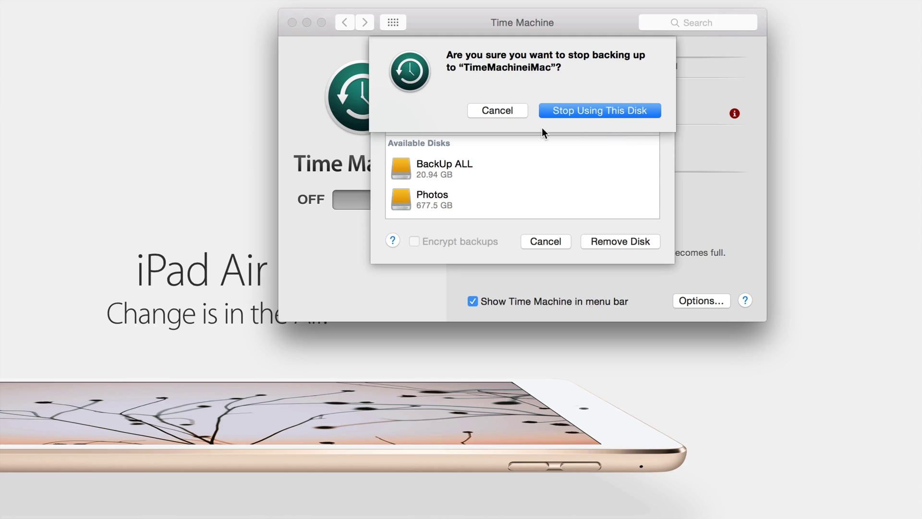
click(591, 113)
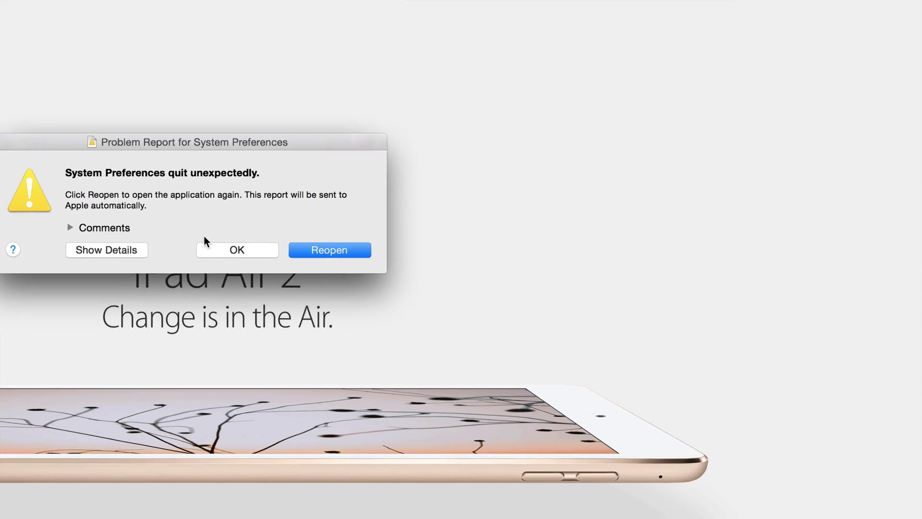
Step: Move the crash report aside, deny Safari's accessibility request, and reopen System Preferences
drag(169, 142, 625, 121)
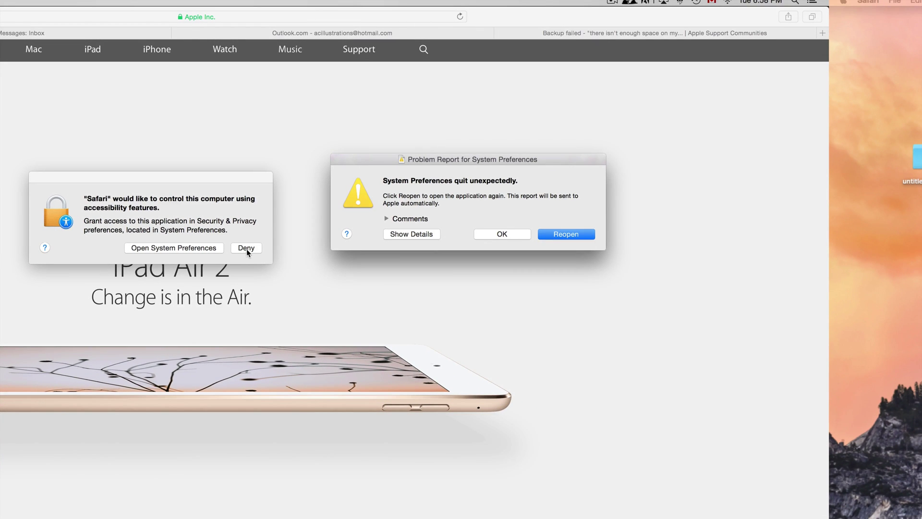
click(246, 249)
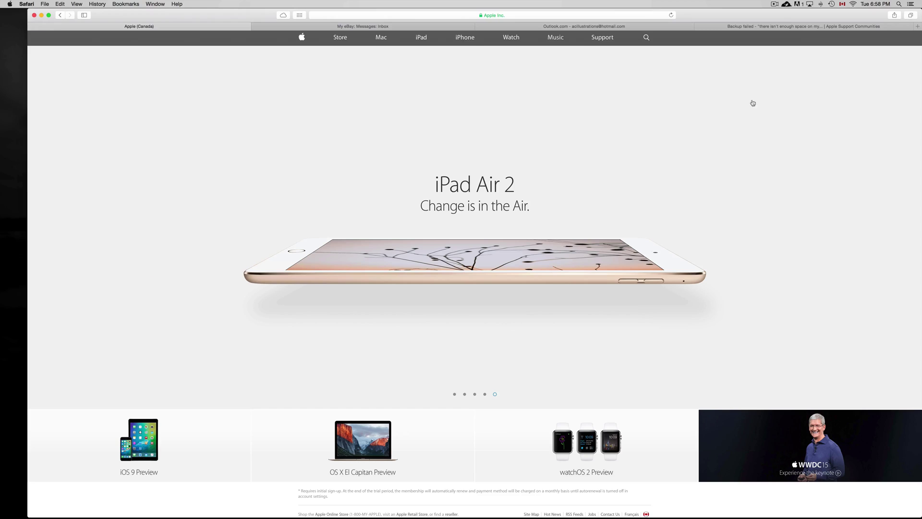
mouse_move(591, 514)
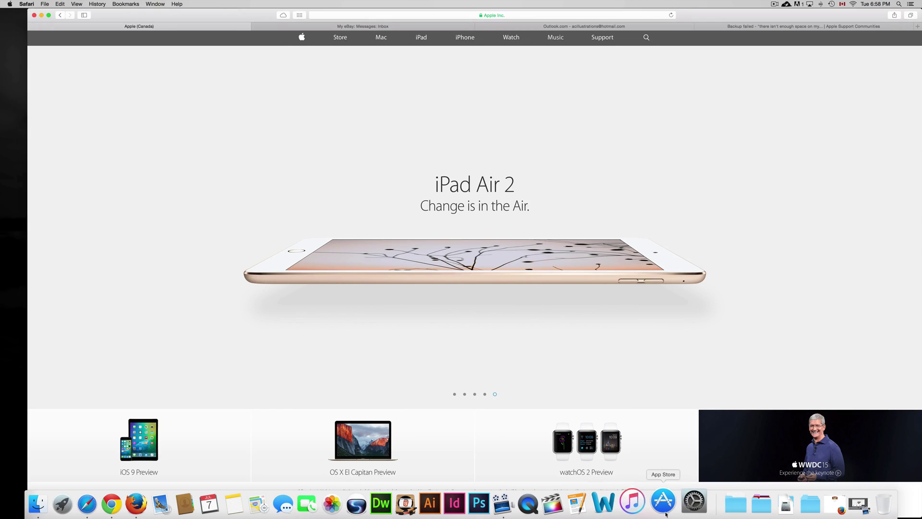
click(694, 502)
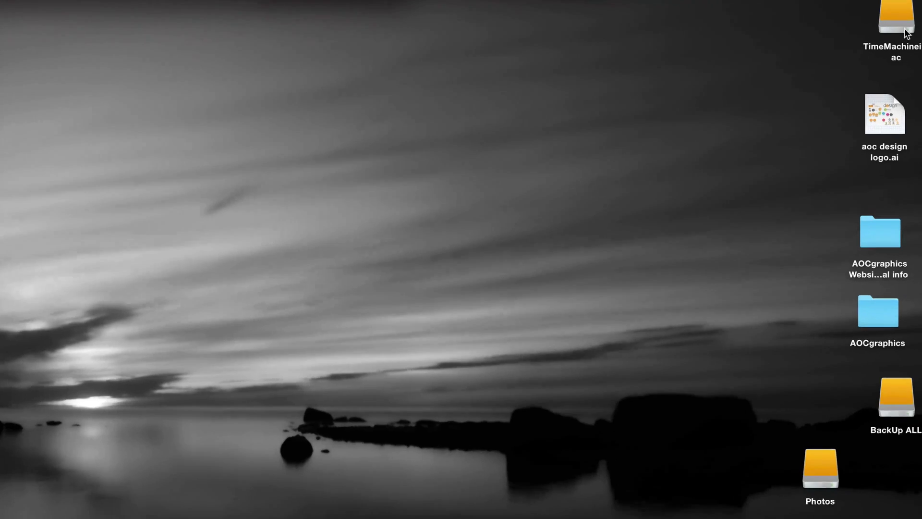
drag(906, 33, 596, 132)
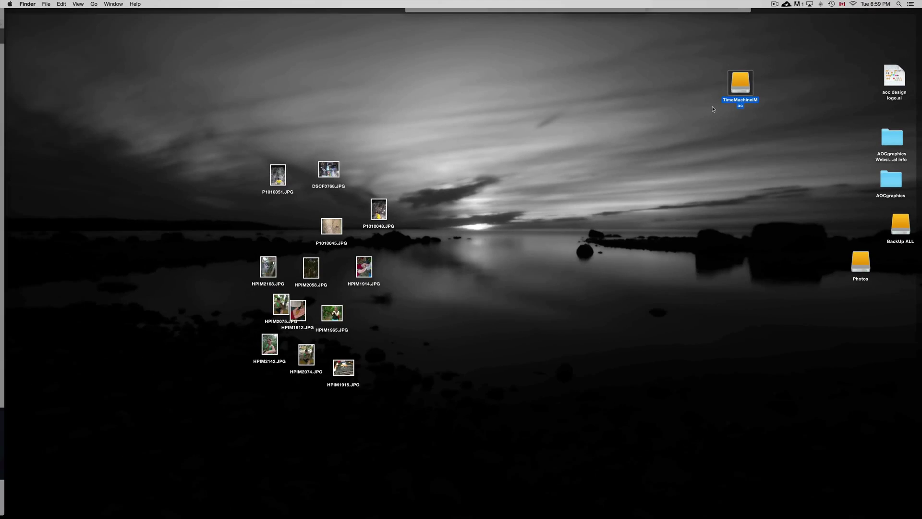
Step: Open the TimeMachineiMac drive and look inside its Backups.backupdb folder
double_click(564, 137)
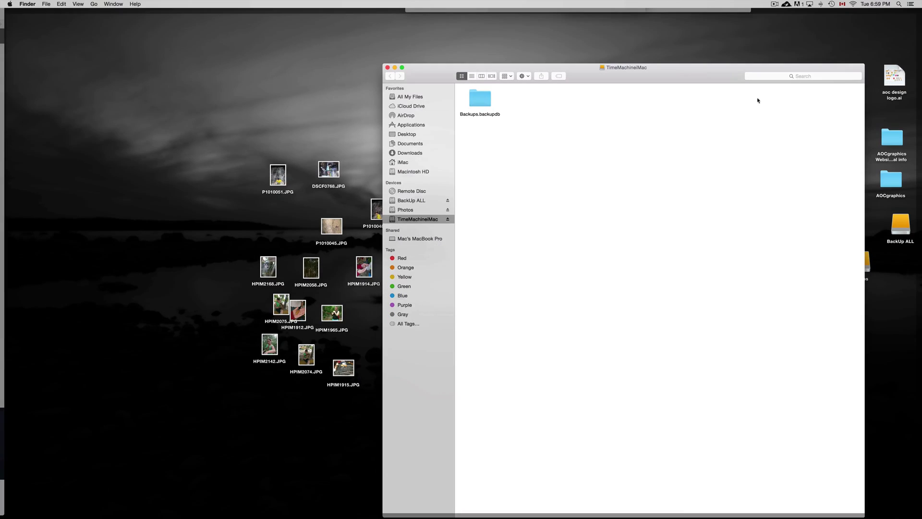
click(483, 100)
double_click(482, 100)
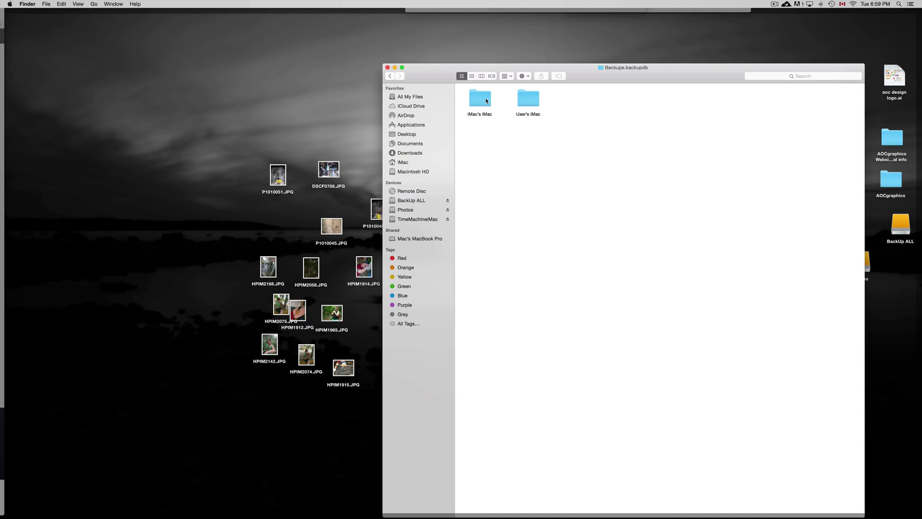
click(390, 79)
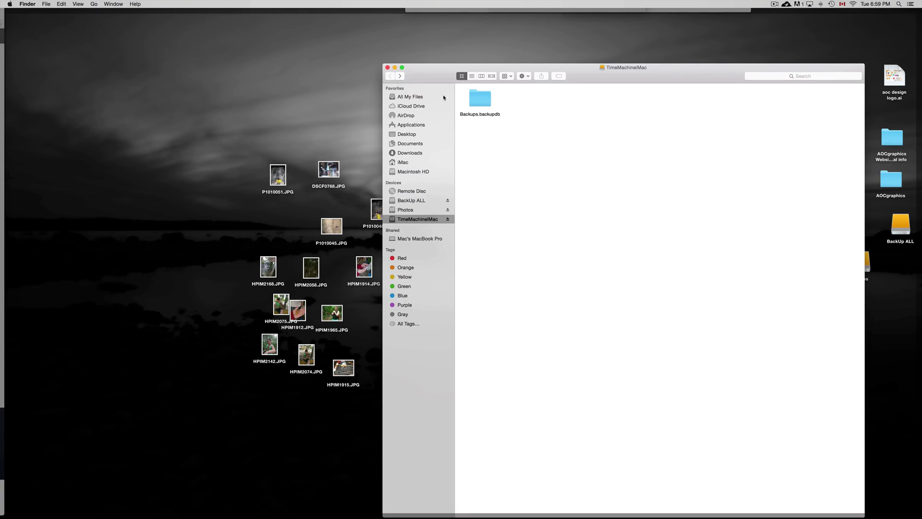
Step: Move the Backups.backupdb folder to the Trash, authorising it with the admin password
click(486, 102)
right_click(486, 101)
click(523, 113)
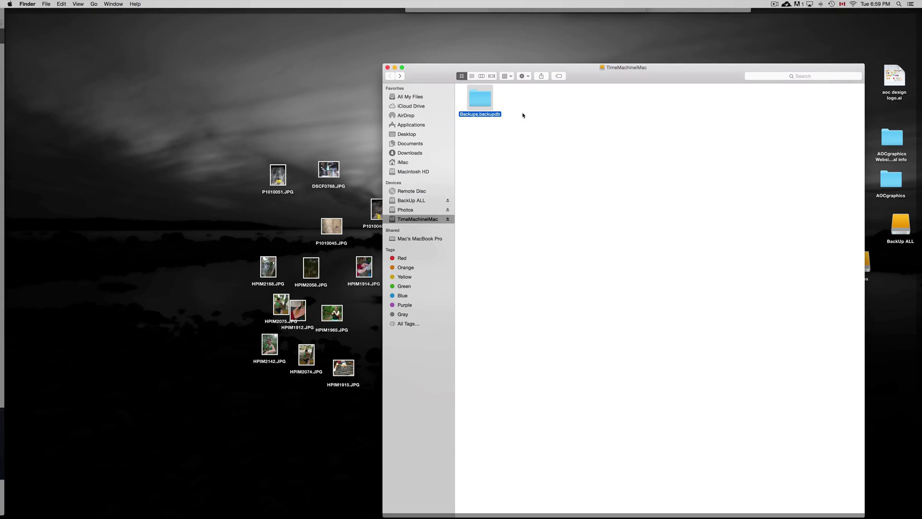
key(Return)
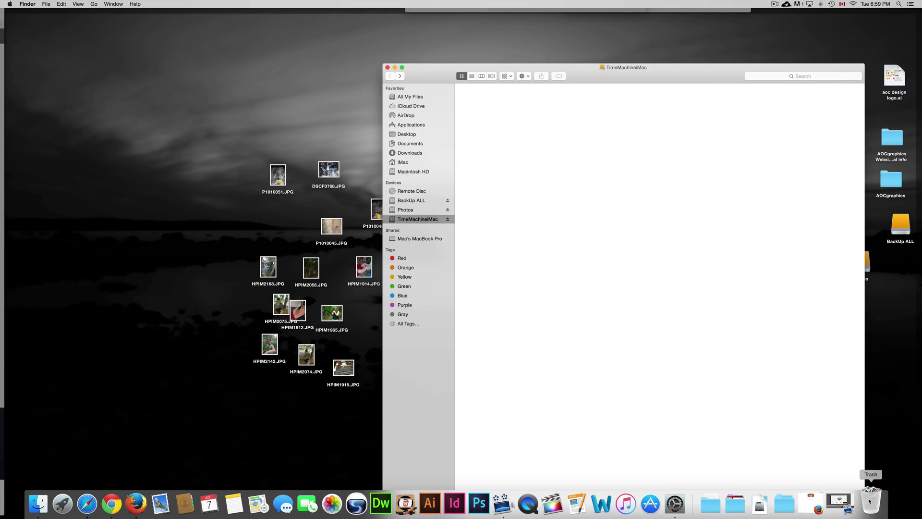
right_click(870, 502)
Step: Empty the Trash permanently and move its progress window up and to the left
click(880, 470)
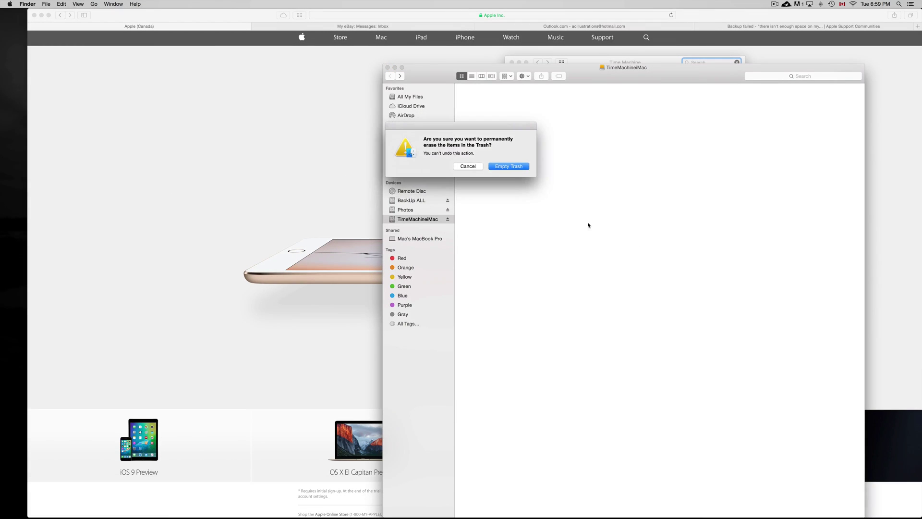
click(510, 168)
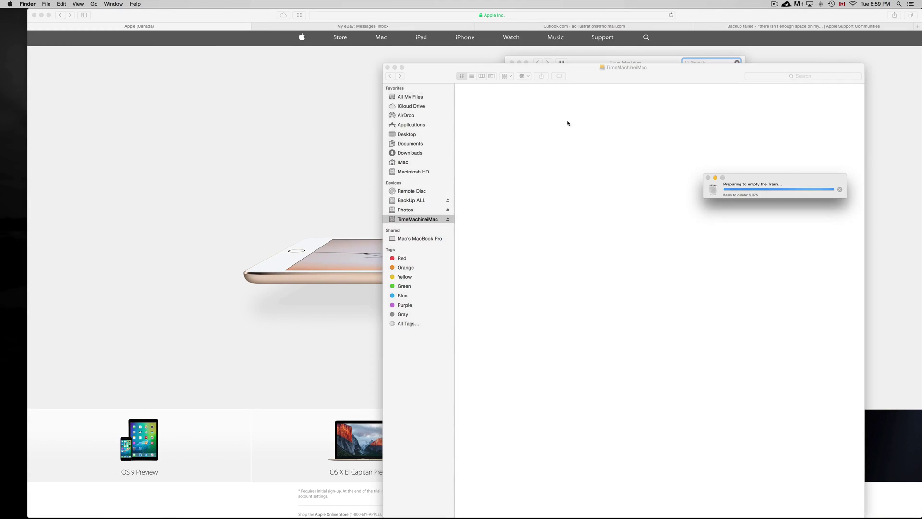
drag(759, 178, 667, 145)
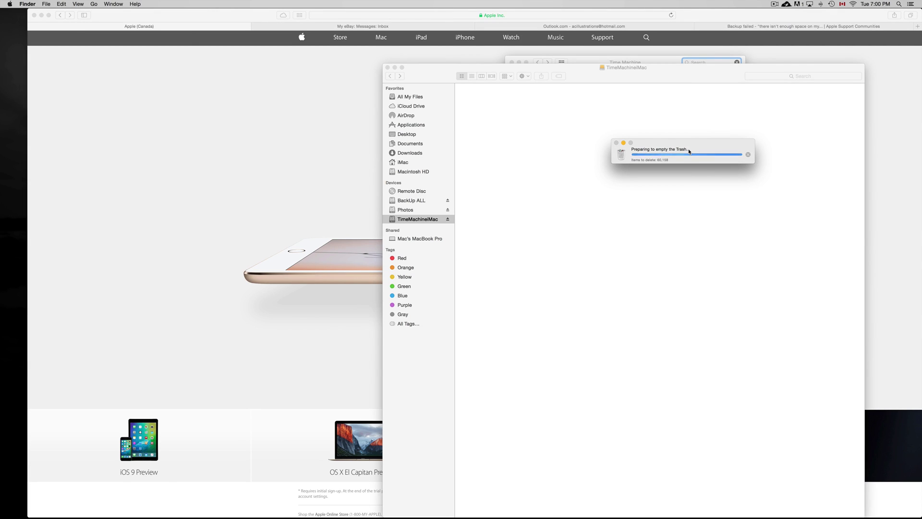
click(899, 4)
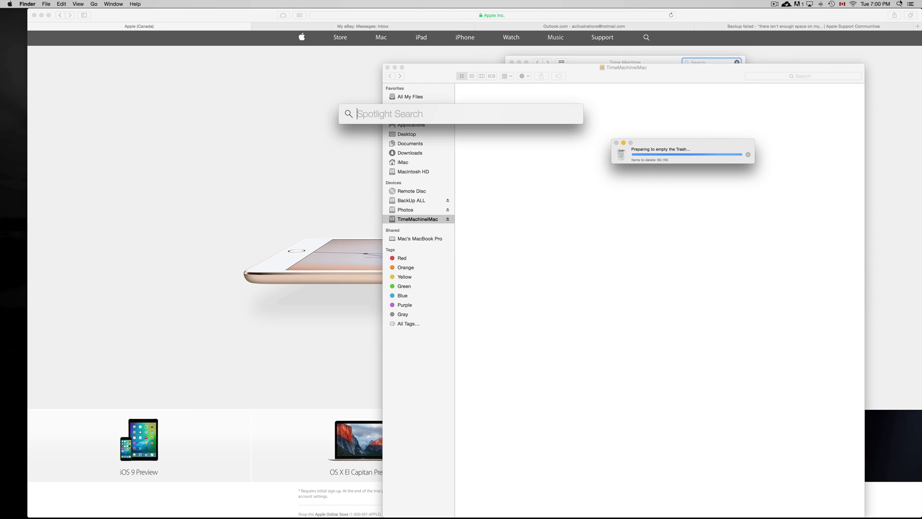
text(disk)
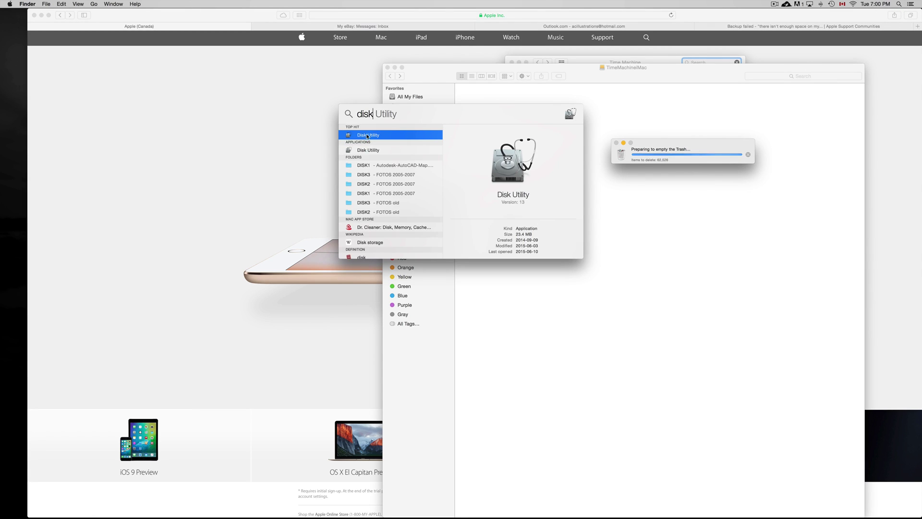
key(super+a)
key(Escape)
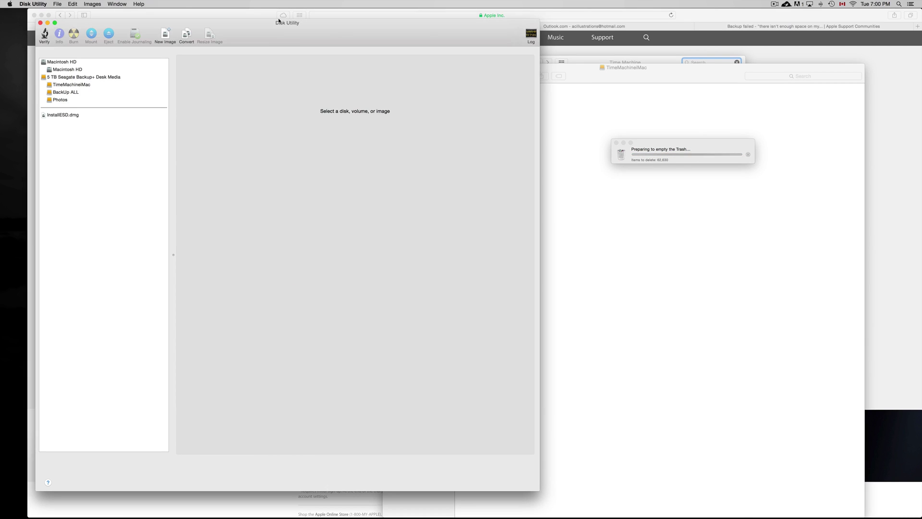
drag(279, 21, 484, 54)
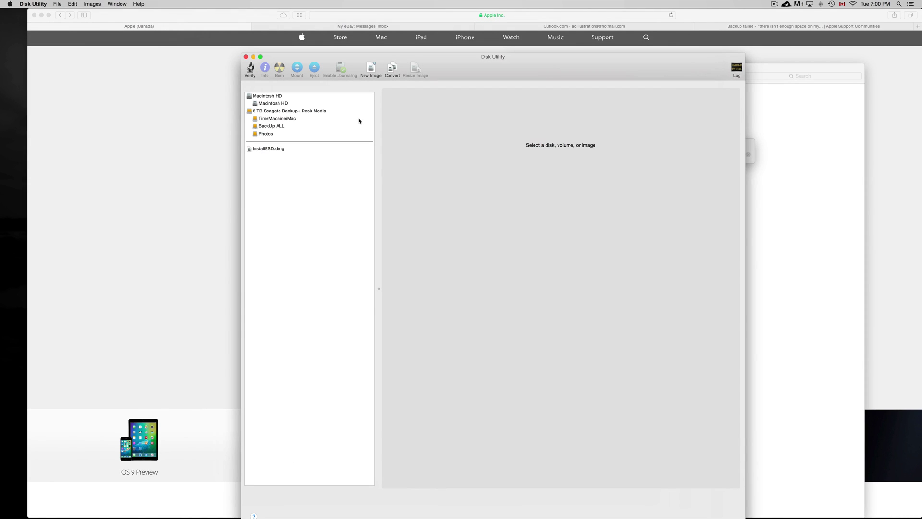
click(286, 119)
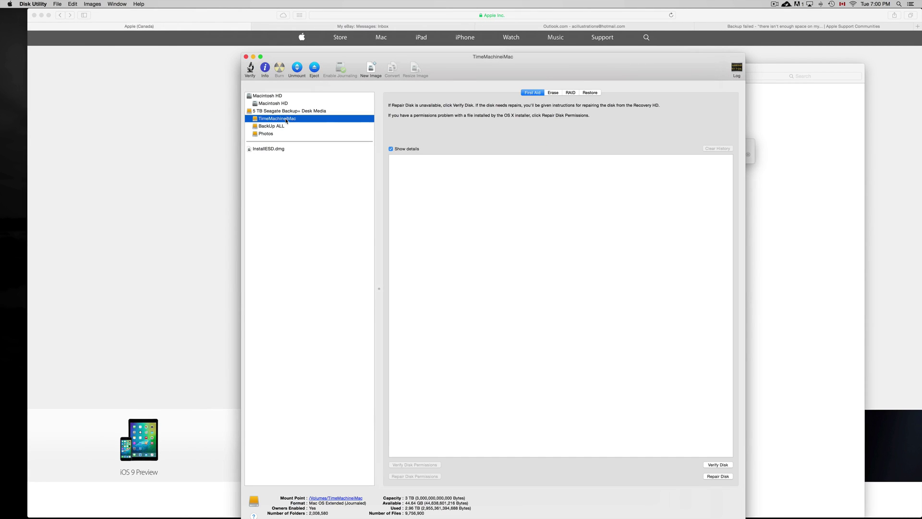
drag(556, 68, 583, 50)
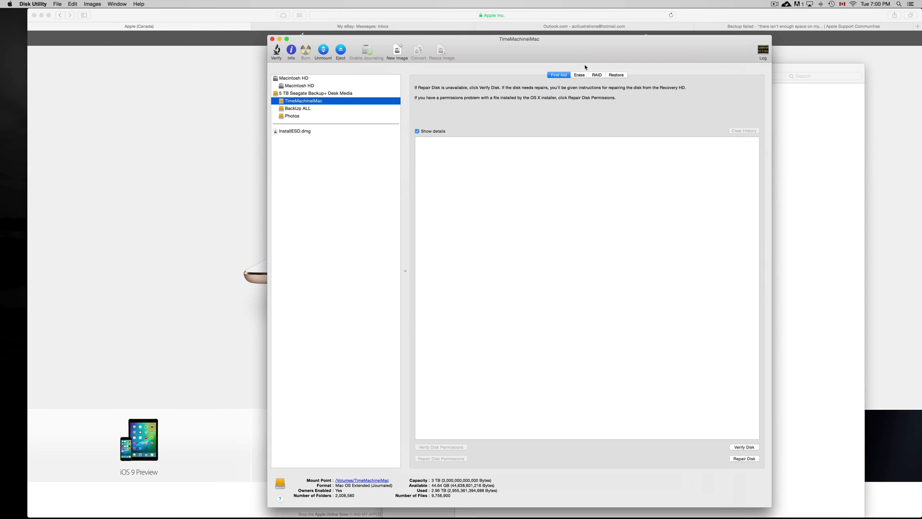
click(579, 75)
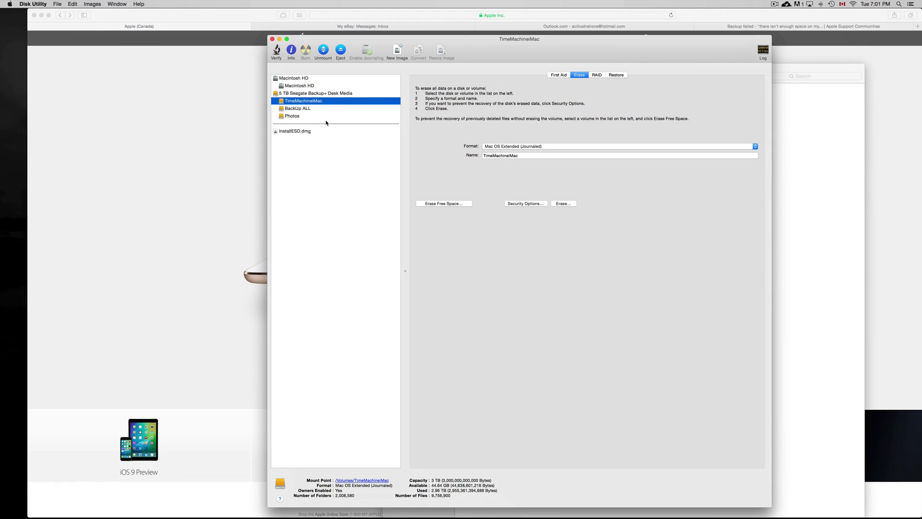
click(271, 39)
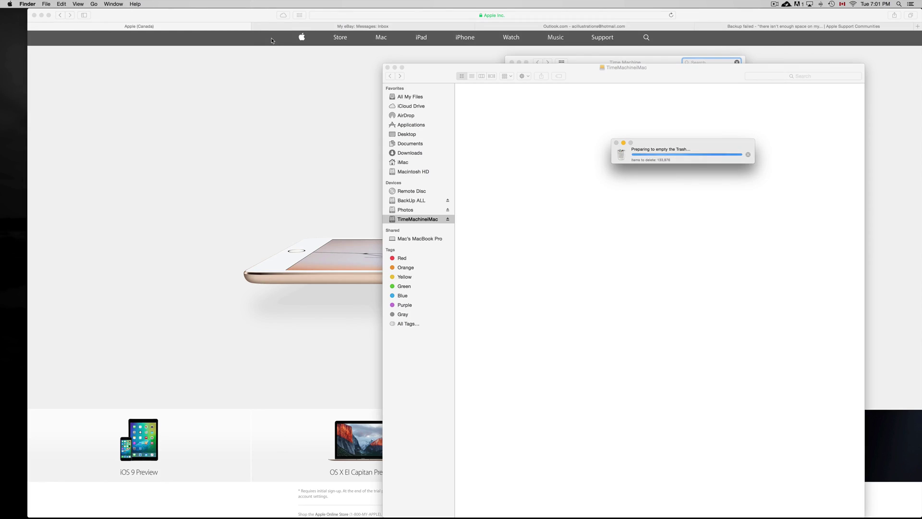
Step: Shift the Trash progress window up-left and bring the Time Machine preferences to the front
drag(691, 144, 633, 137)
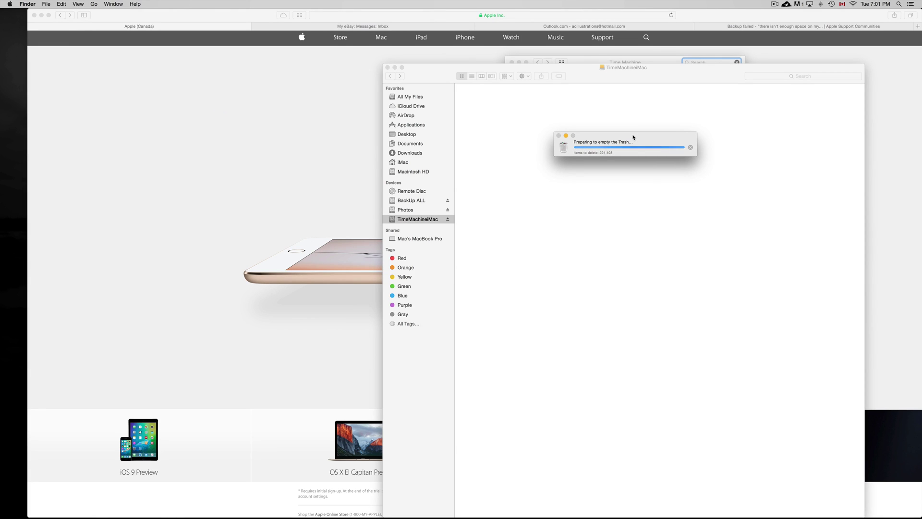
drag(633, 137, 563, 118)
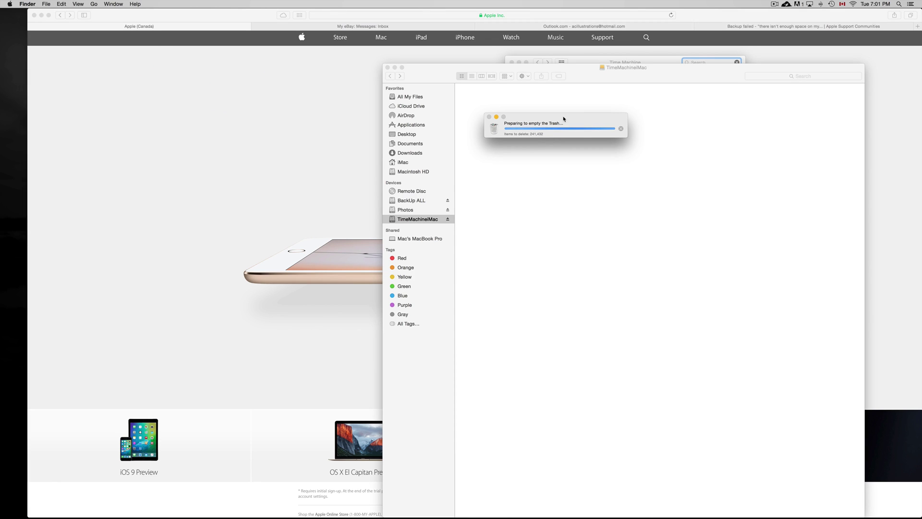
click(592, 62)
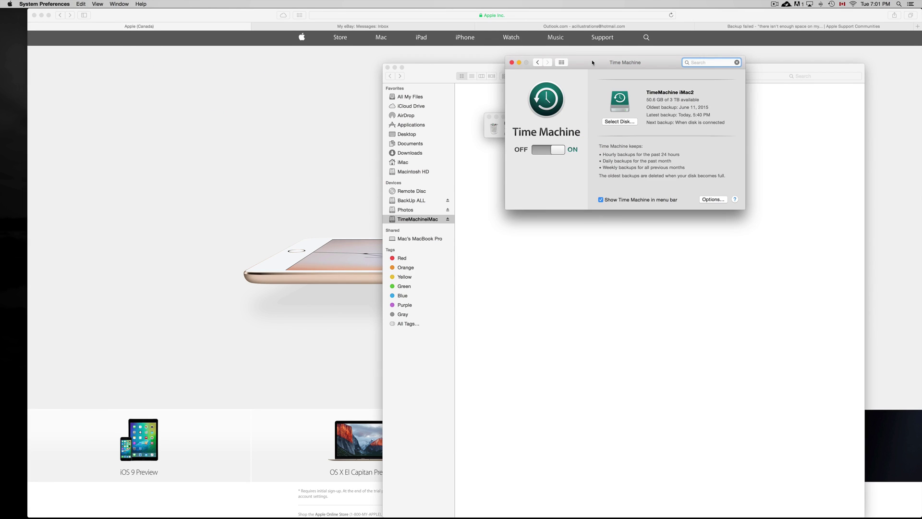
Step: Select TimeMachineiMac in the disk list, cancel without changing it, and bring Finder forward
click(625, 122)
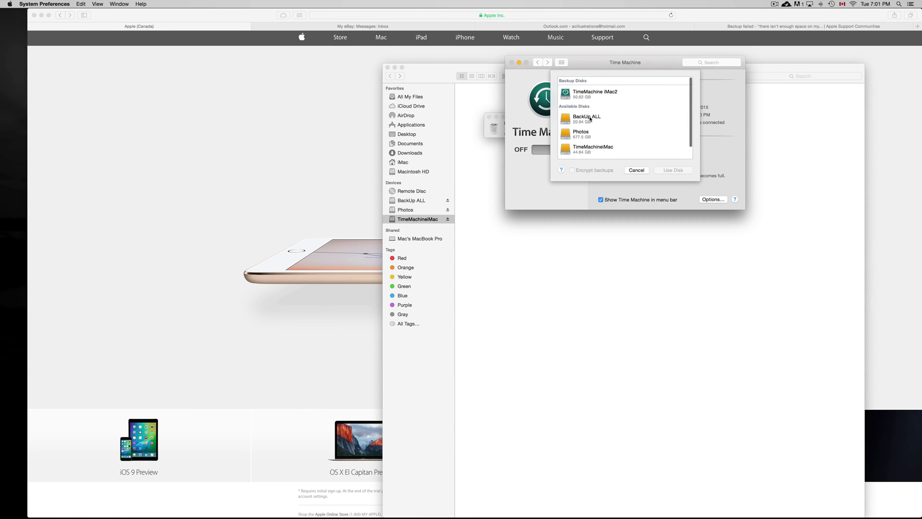
scroll(593, 116, down, 2)
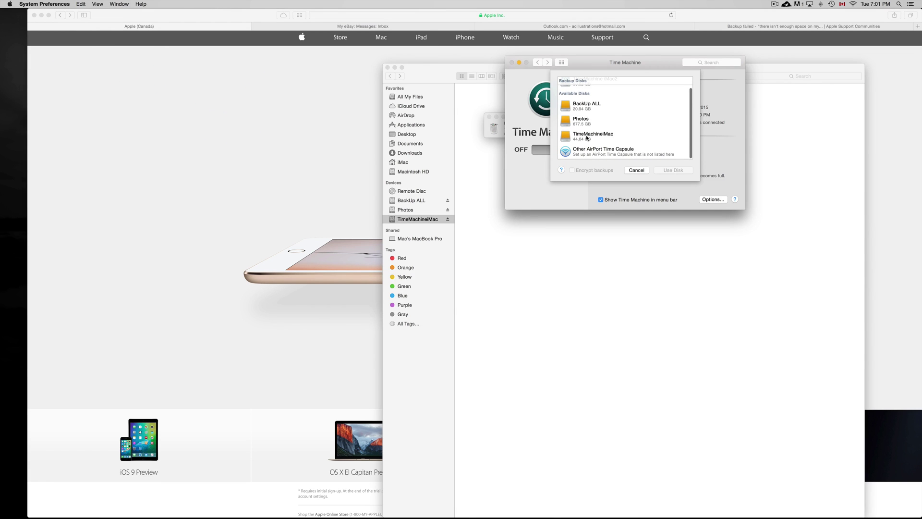
click(587, 138)
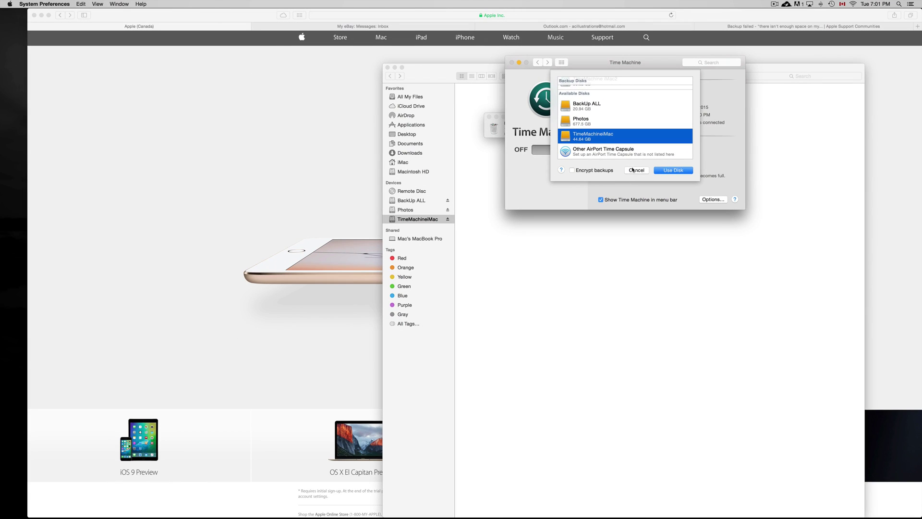
click(635, 170)
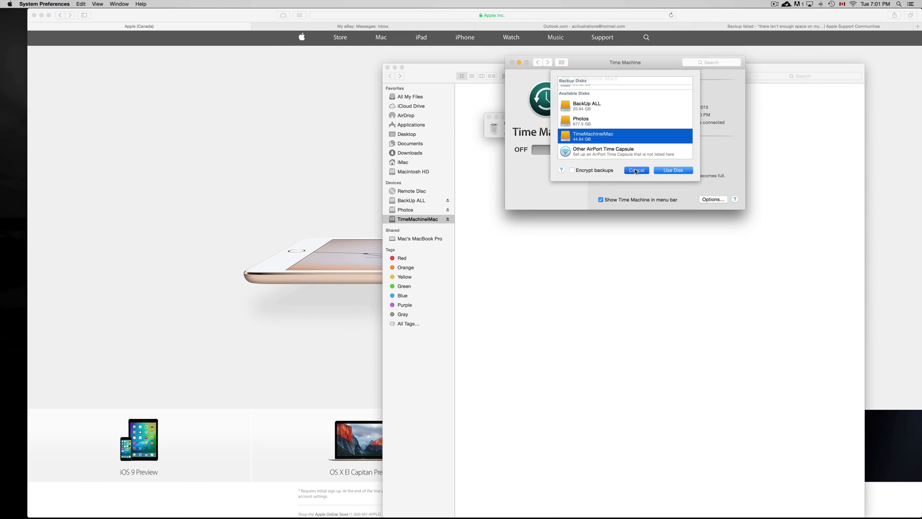
click(473, 98)
Step: Lower the Finder window and reopen Time Machine preferences from the menu-bar Time Machine menu
drag(624, 71, 658, 141)
click(499, 129)
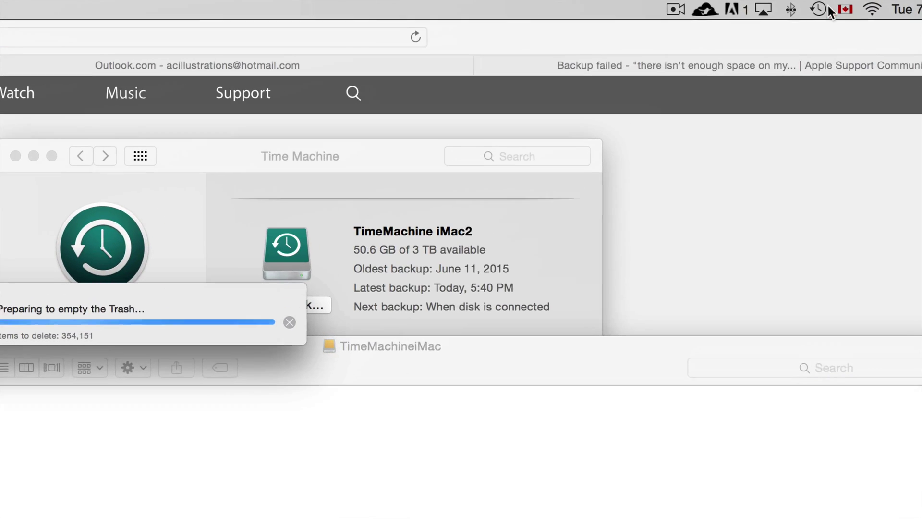
click(831, 4)
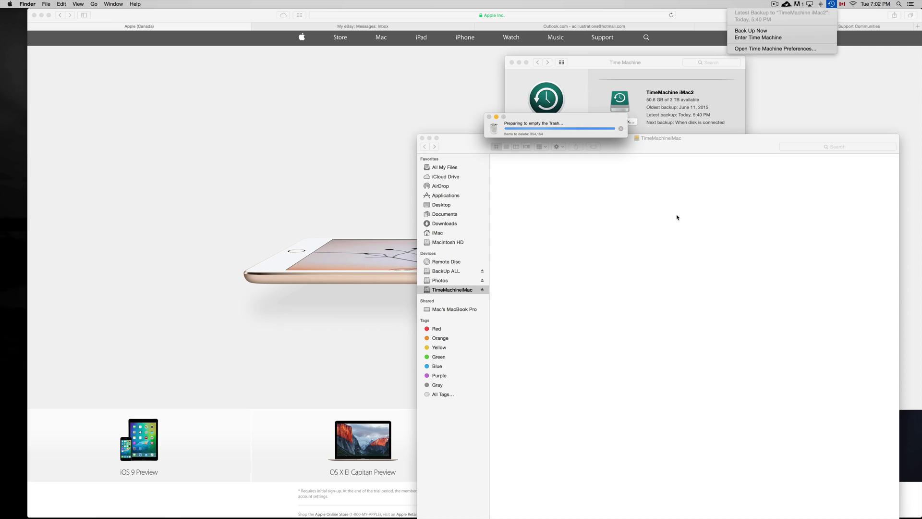
click(589, 68)
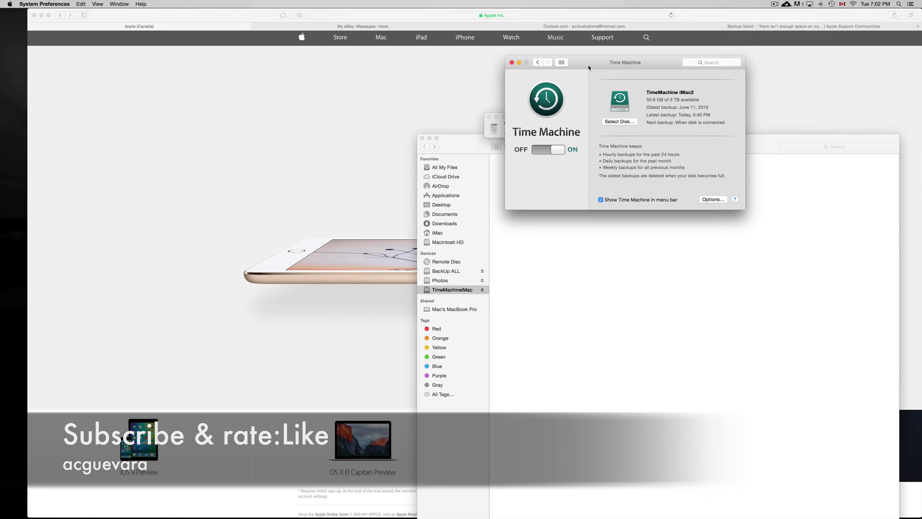